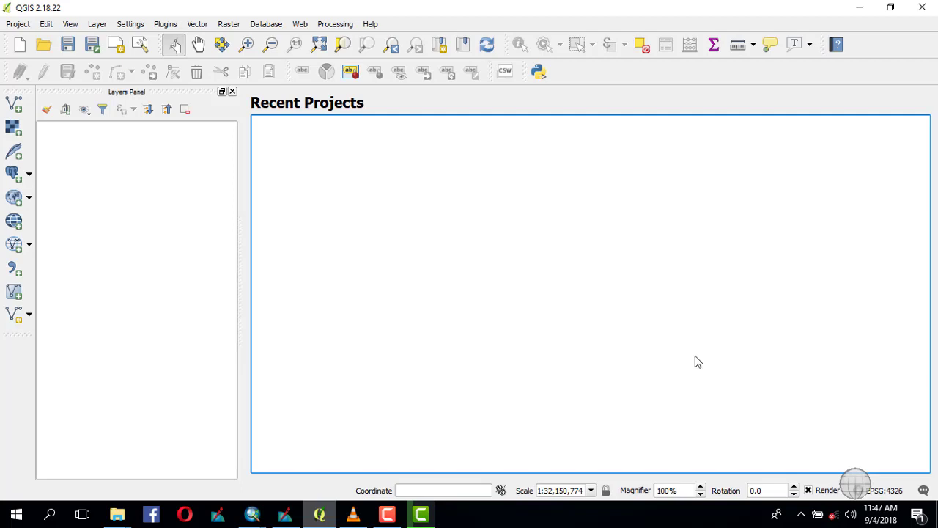
Browse the Landsat scene folder in File Explorer, checking the gap_mask and FILLED GAP subfolders
click(110, 516)
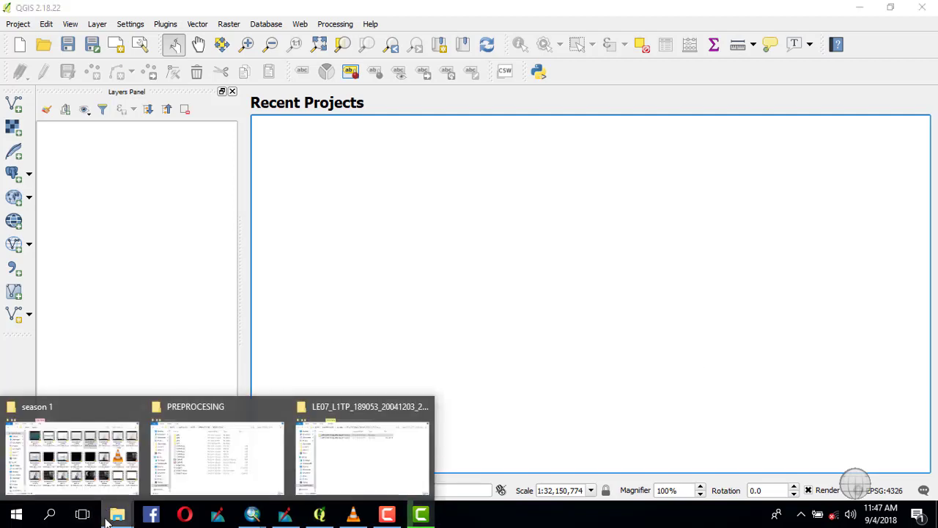
click(337, 475)
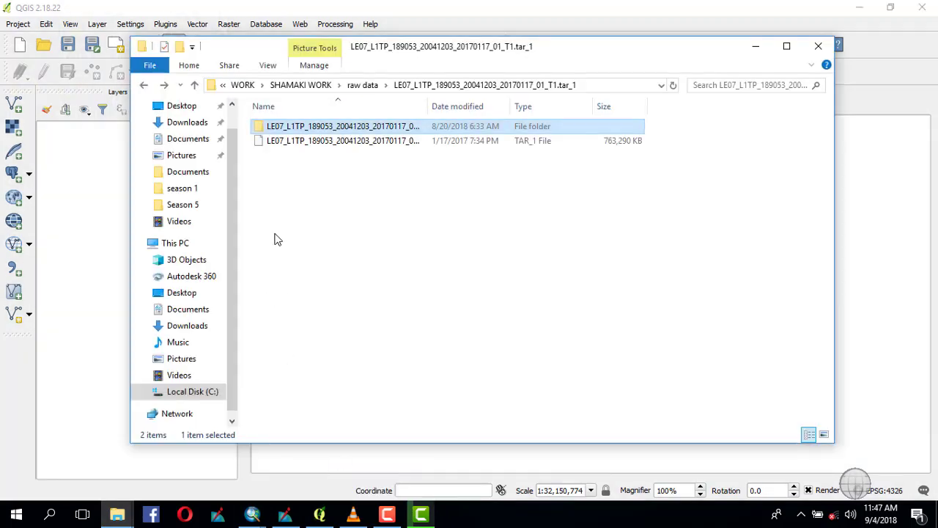
double_click(306, 125)
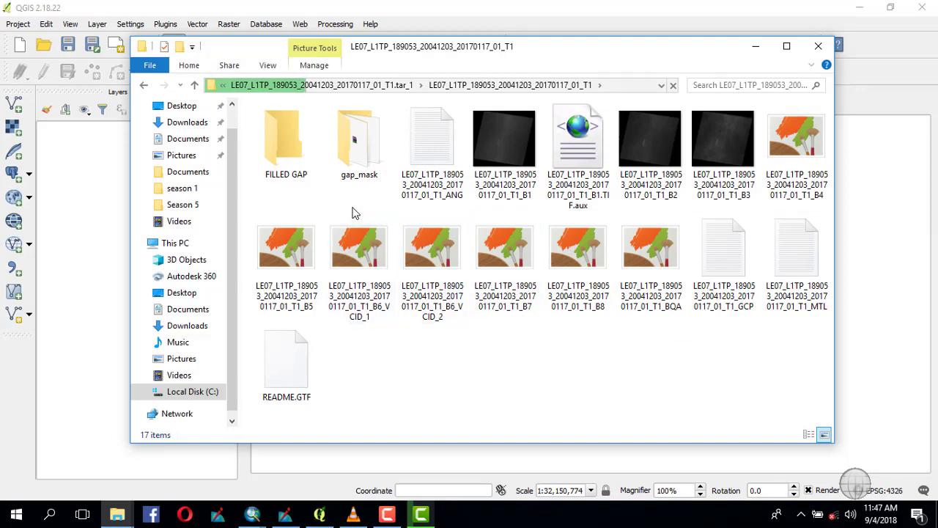
double_click(361, 145)
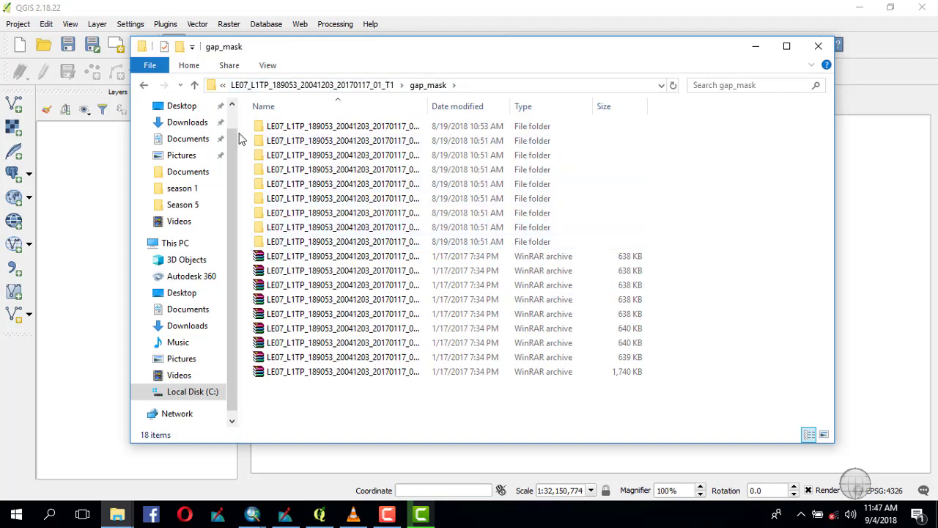
click(145, 87)
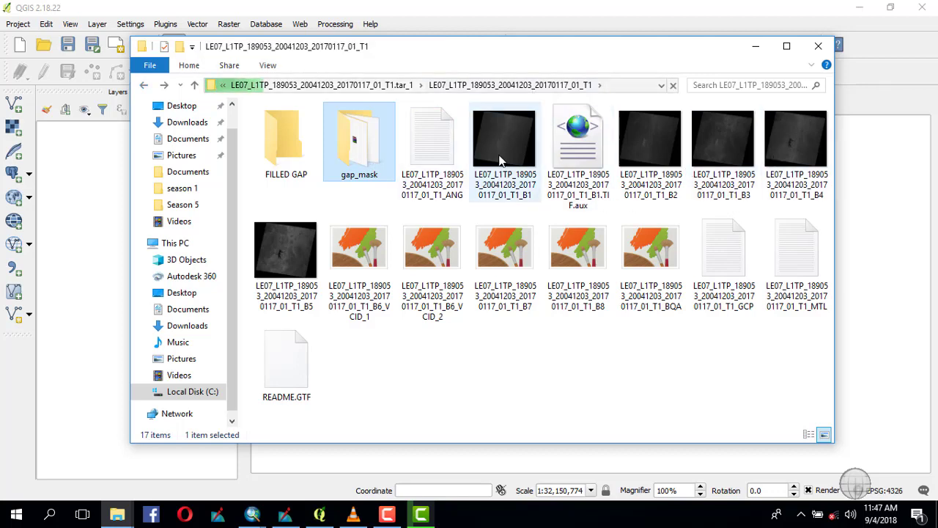
double_click(268, 150)
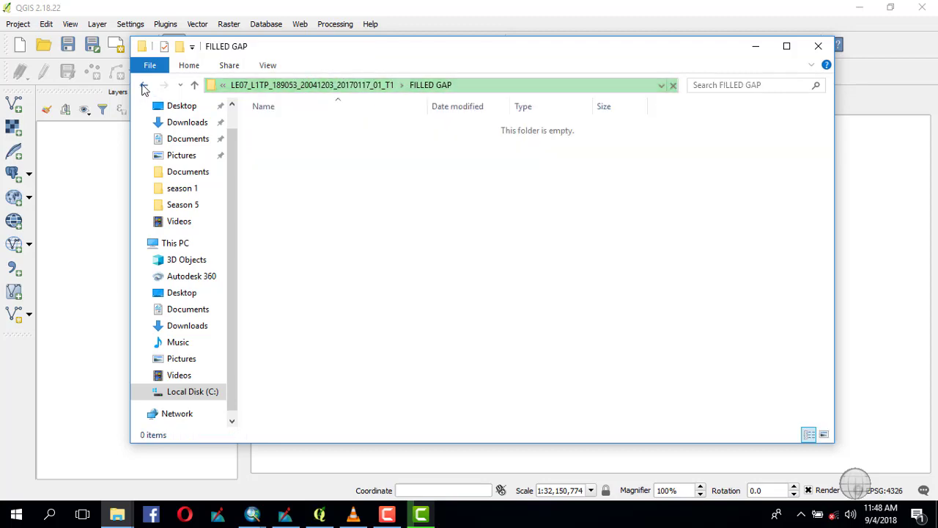
click(144, 86)
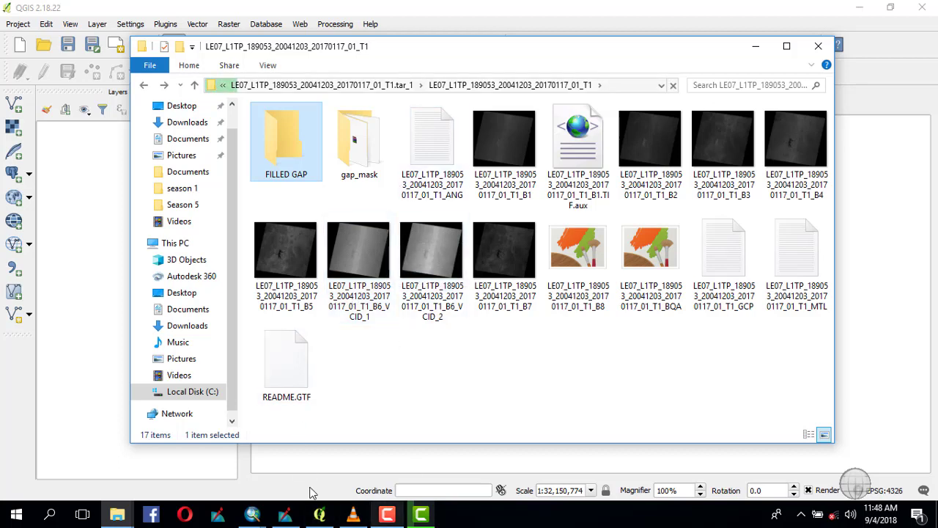
click(320, 516)
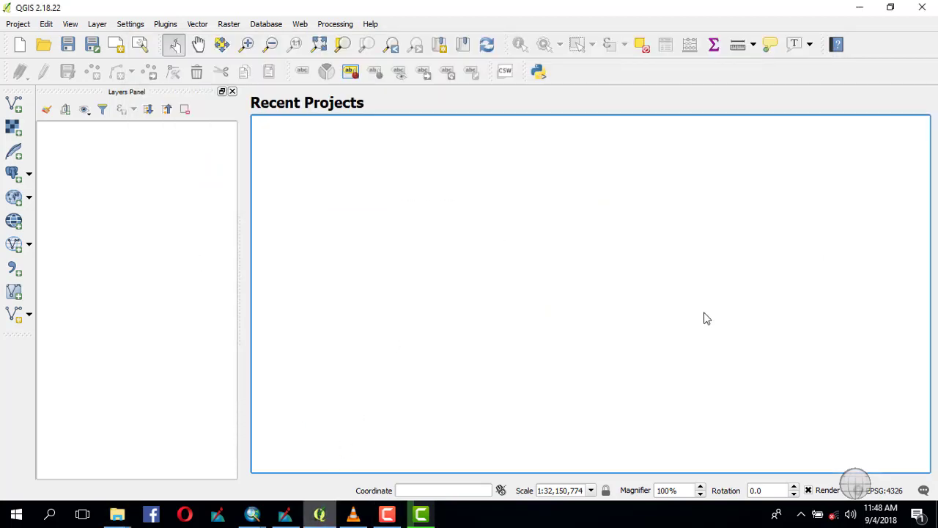
Launch the Fill nodata tool with the Landsat band 1 image (…_T1_B1.TIF) as its input layer
click(233, 25)
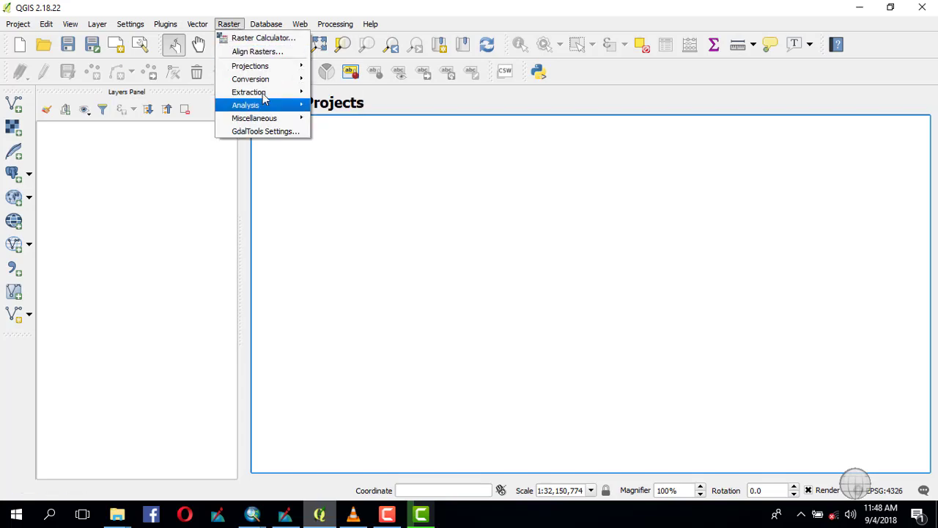
mouse_move(266, 108)
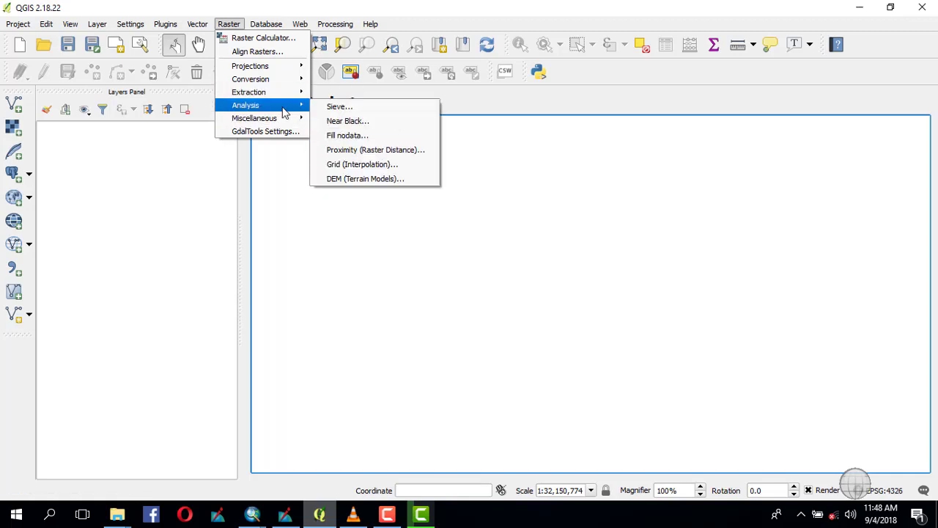
click(350, 138)
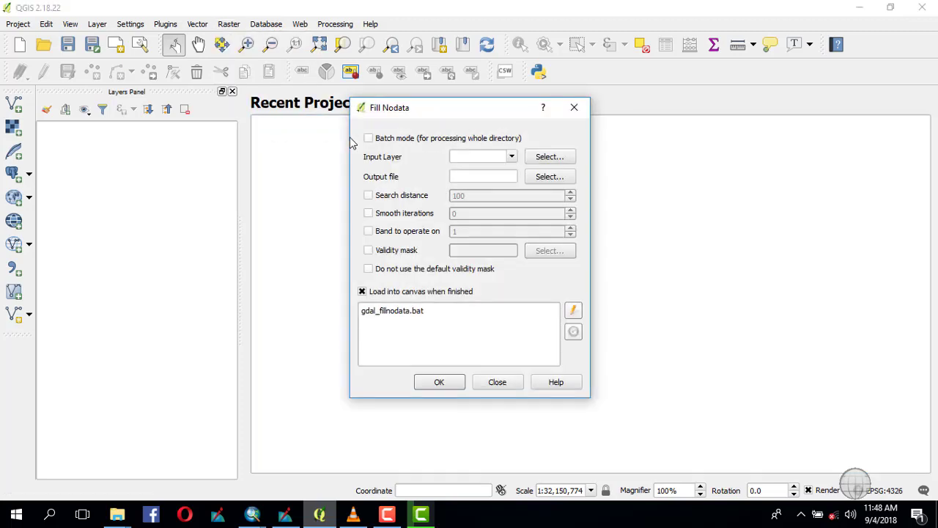
click(549, 160)
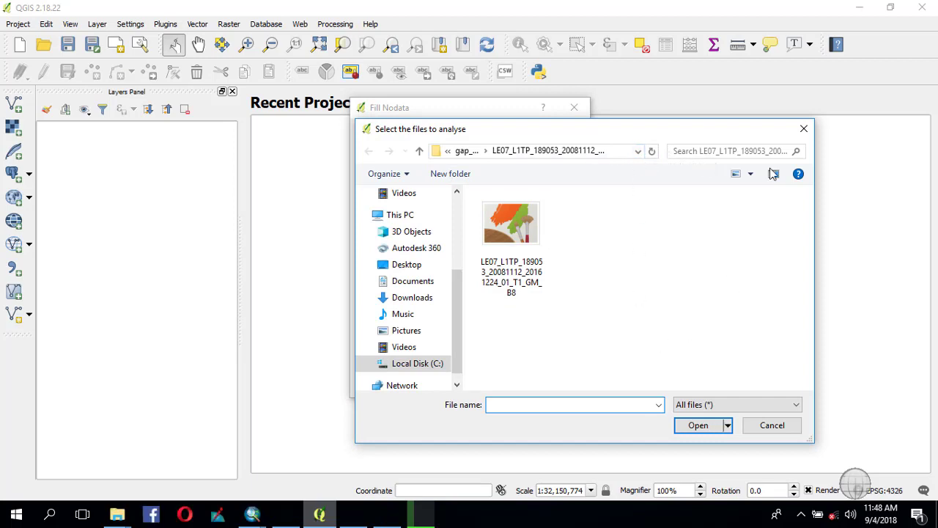
click(420, 152)
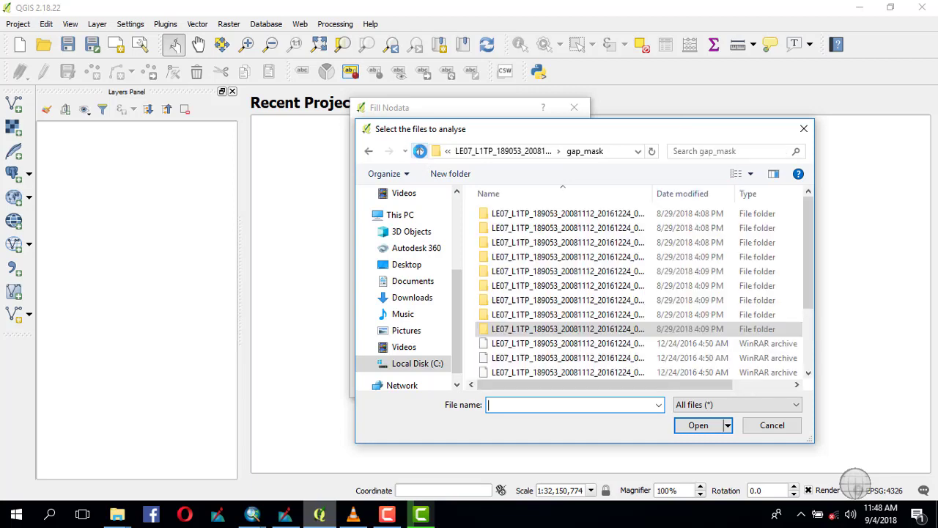
click(419, 151)
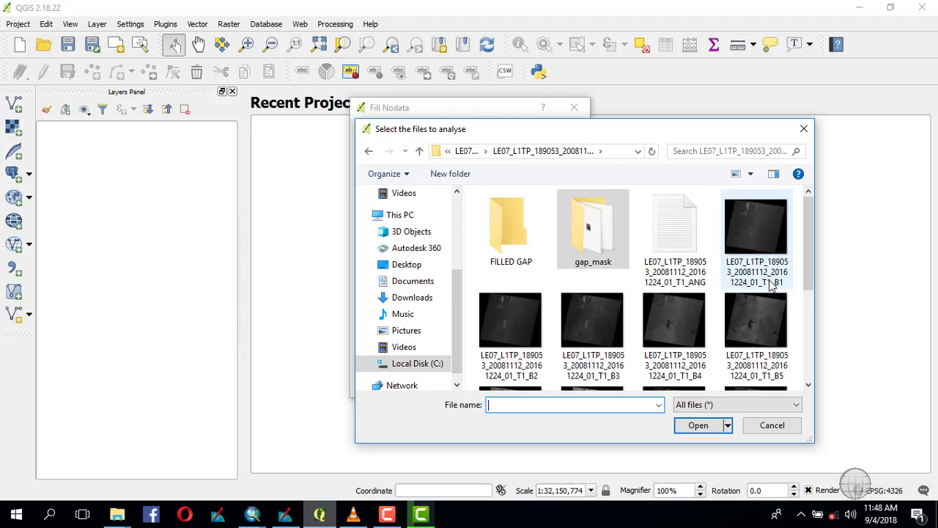
click(764, 251)
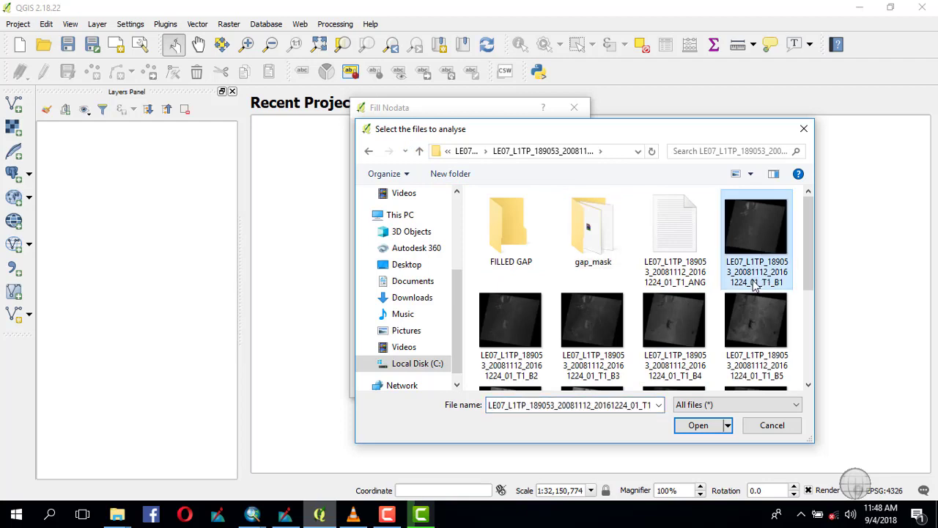
click(693, 431)
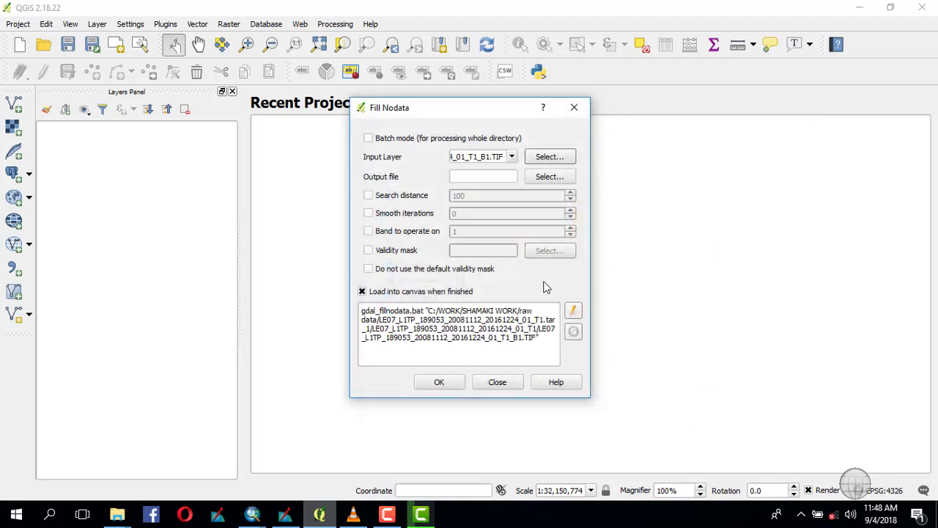
click(549, 178)
click(543, 179)
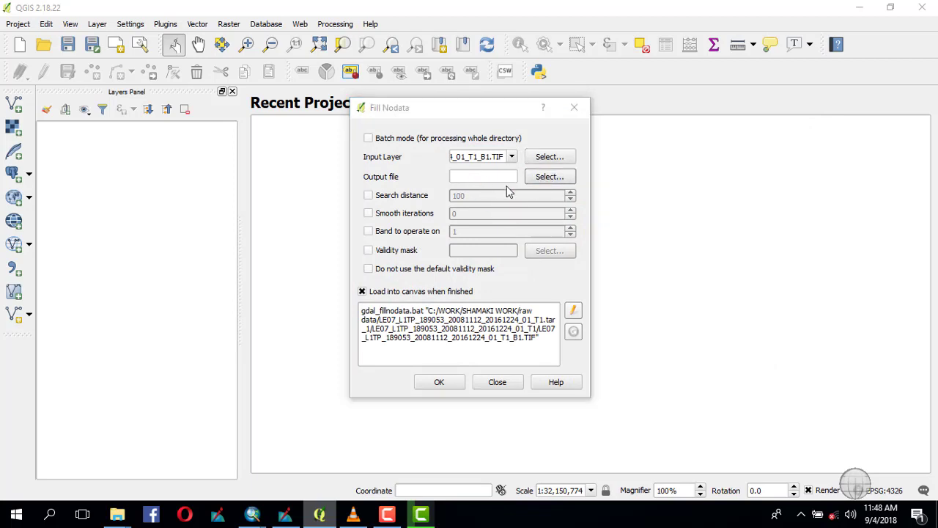
double_click(498, 233)
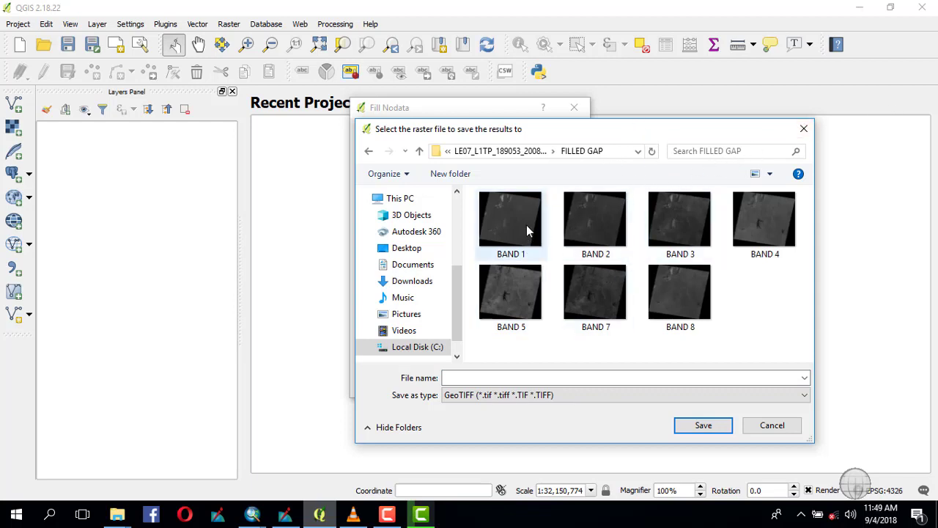
click(802, 129)
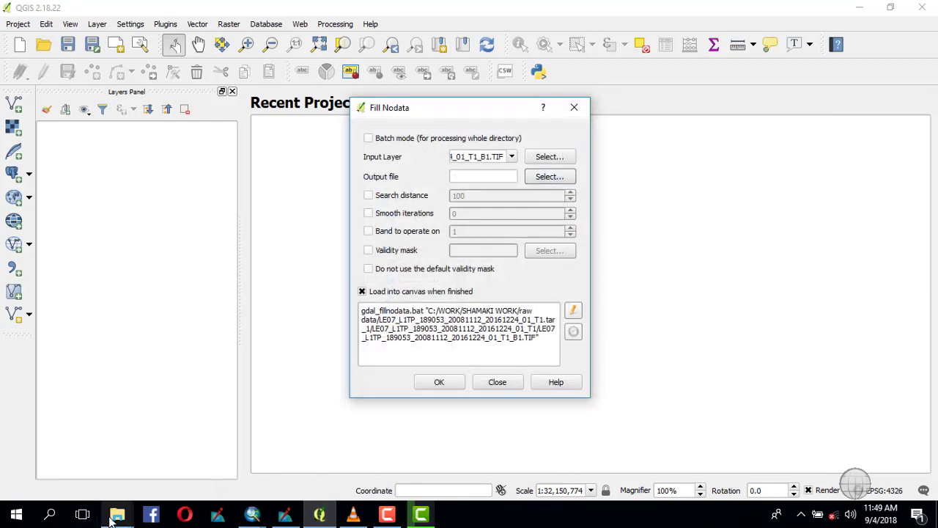
After checking FILLED GAP, add a folder named 'New folder' to the 2004 Landsat scene folder
mouse_move(116, 516)
click(345, 471)
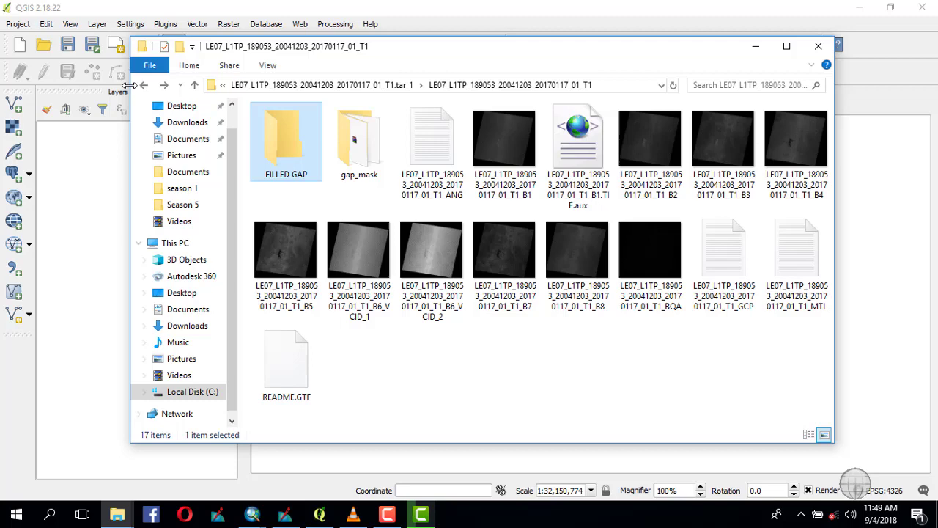
double_click(283, 158)
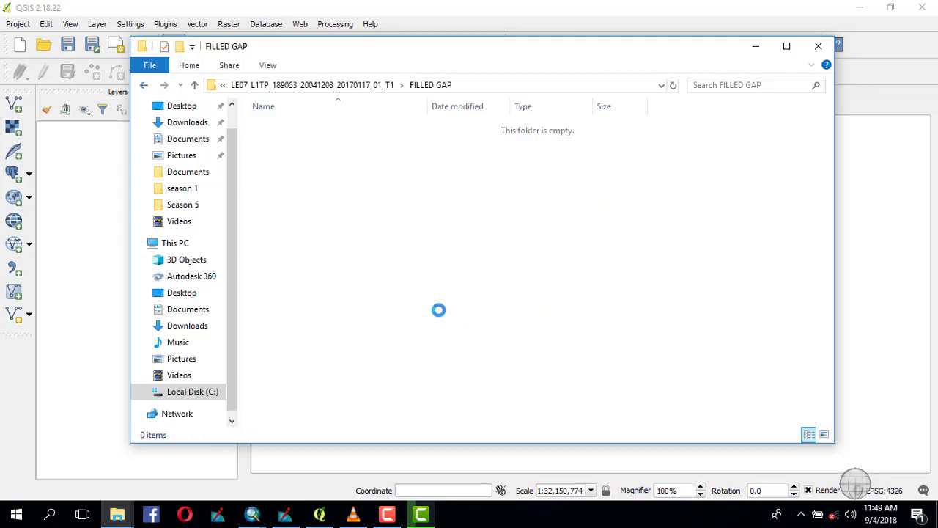
key(BackSpace)
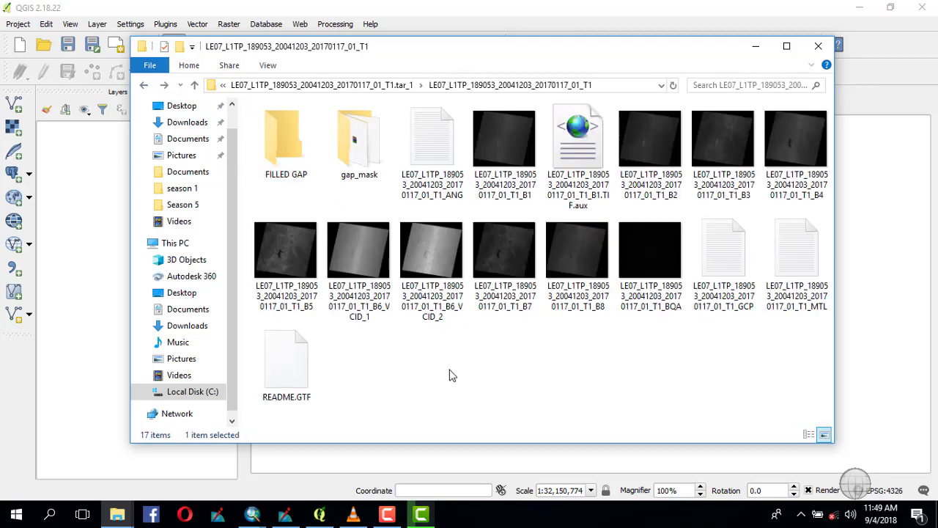
right_click(440, 350)
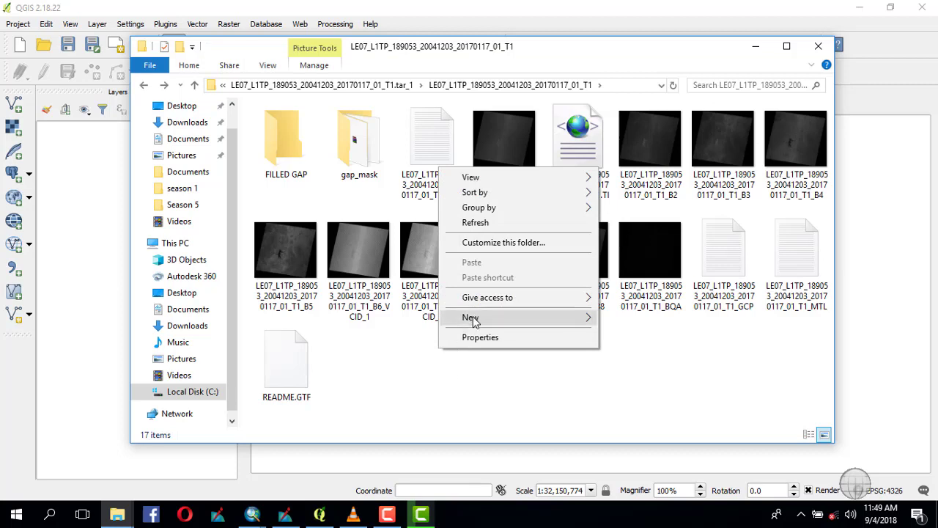
mouse_move(473, 320)
click(636, 319)
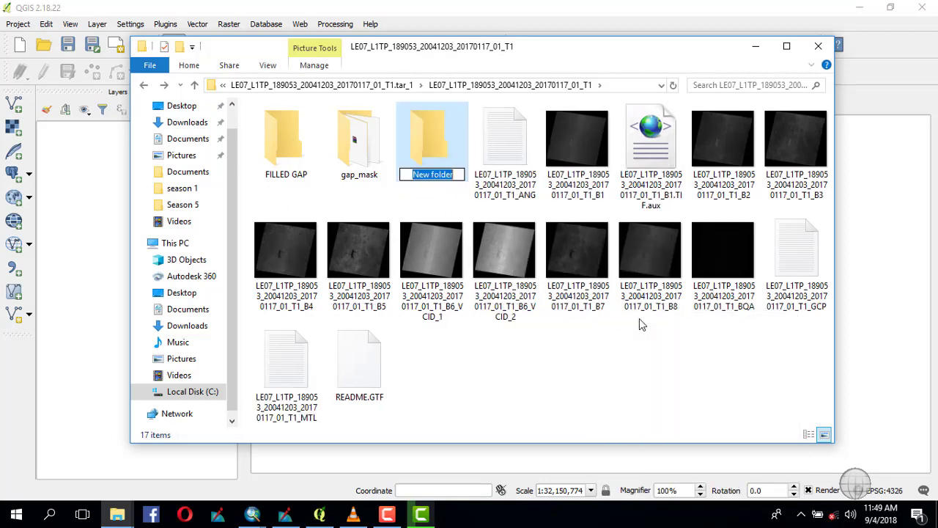
key(Return)
click(640, 325)
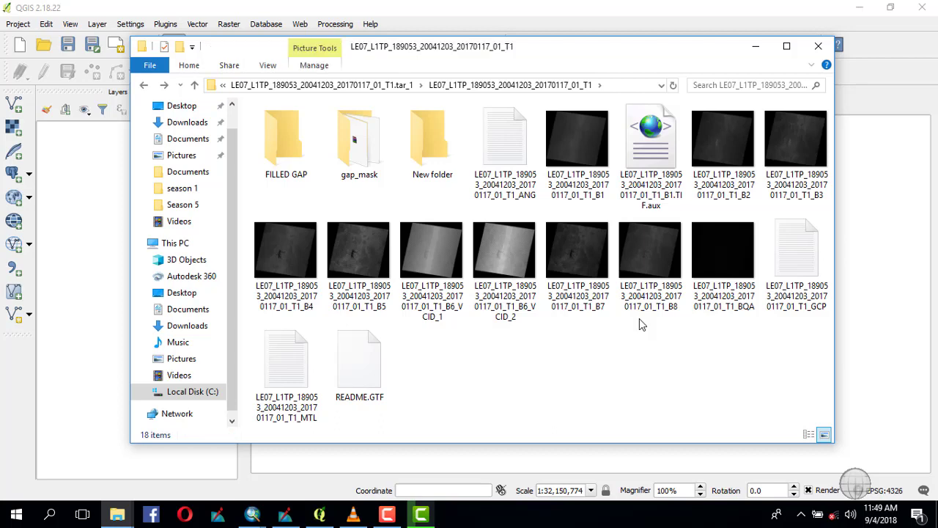
click(431, 166)
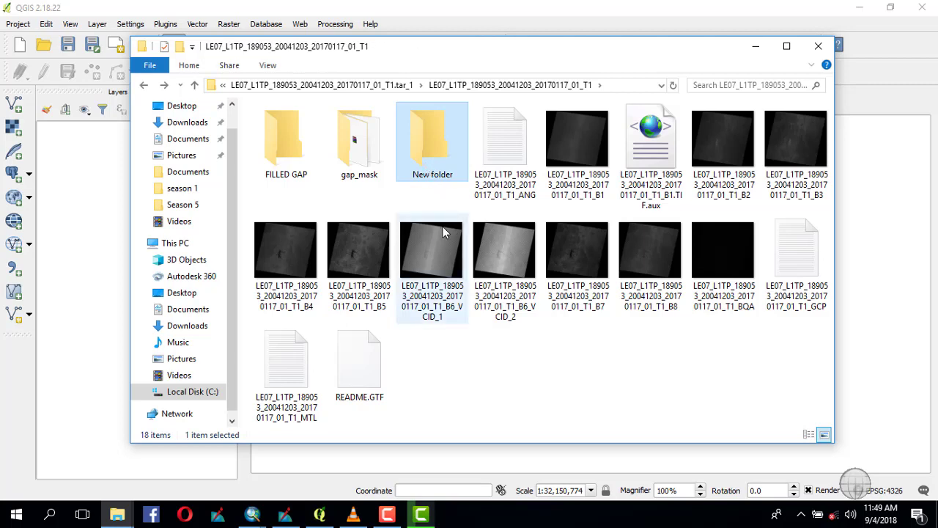
click(320, 515)
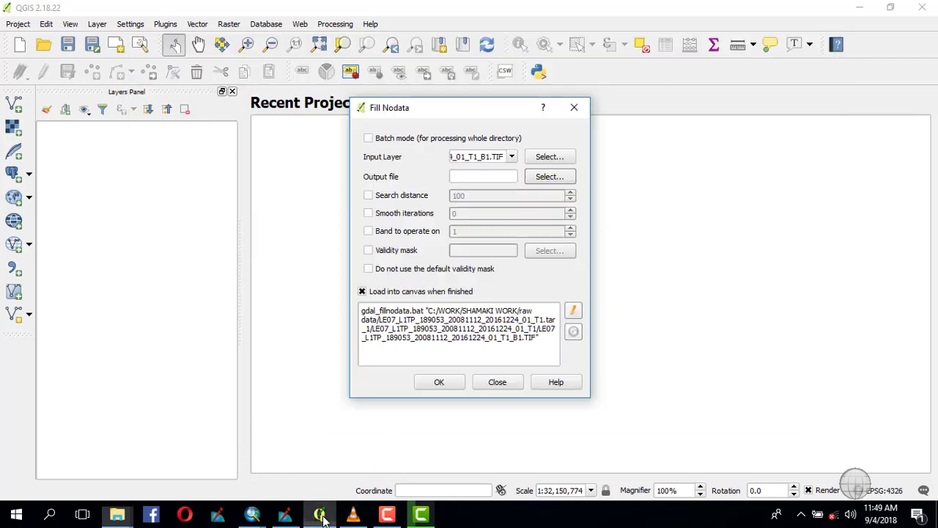
click(549, 177)
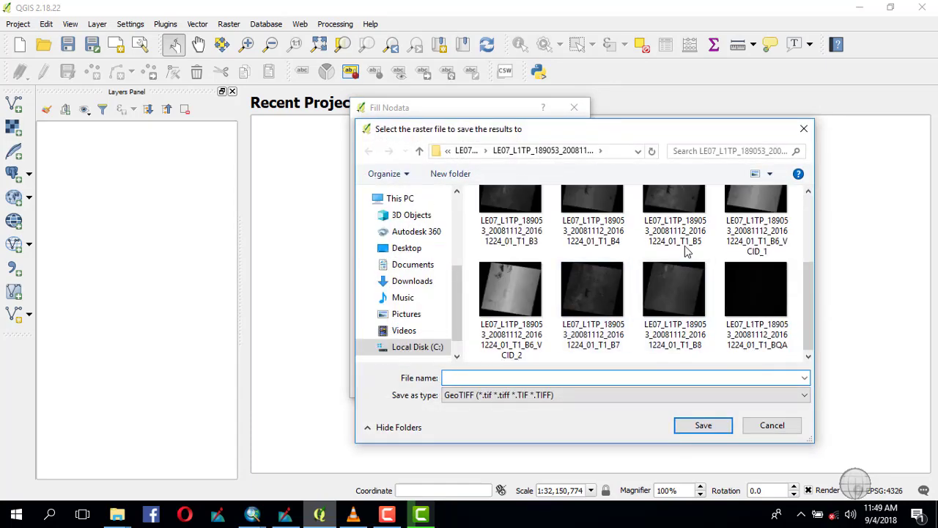
click(804, 129)
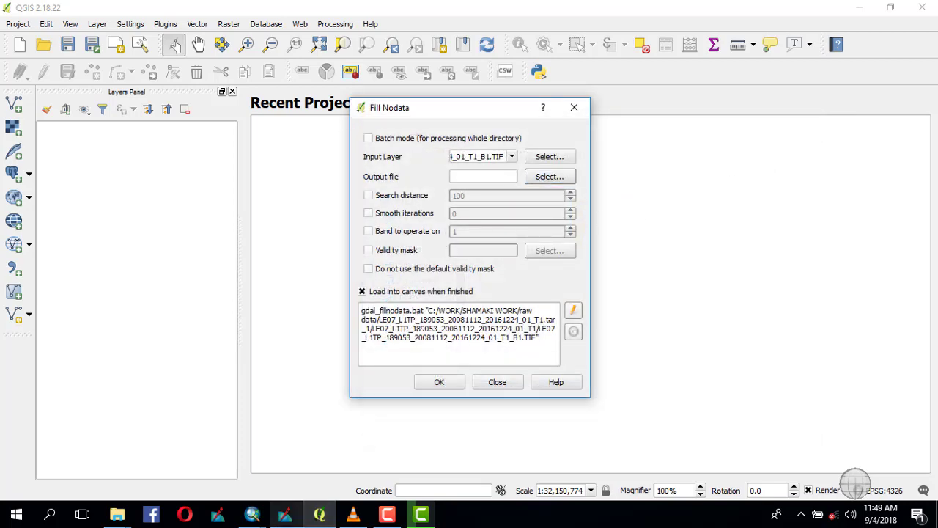
click(121, 516)
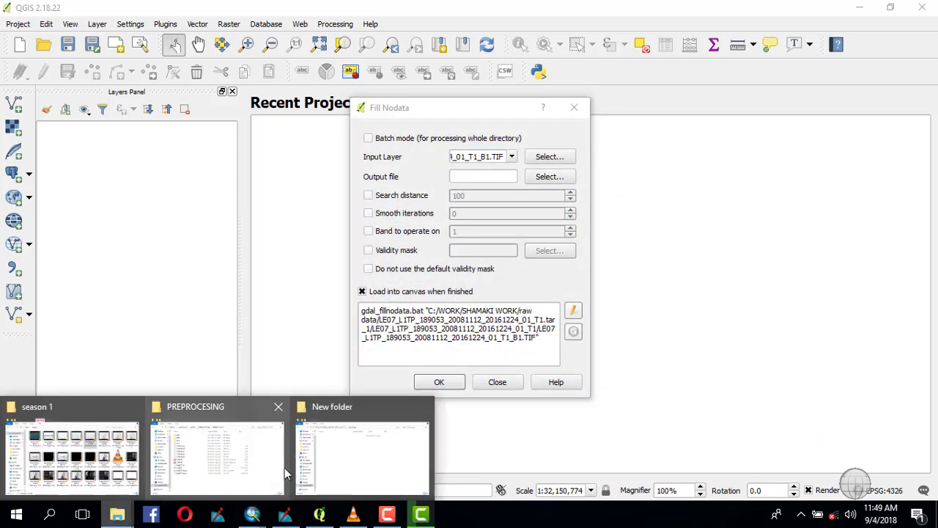
click(352, 464)
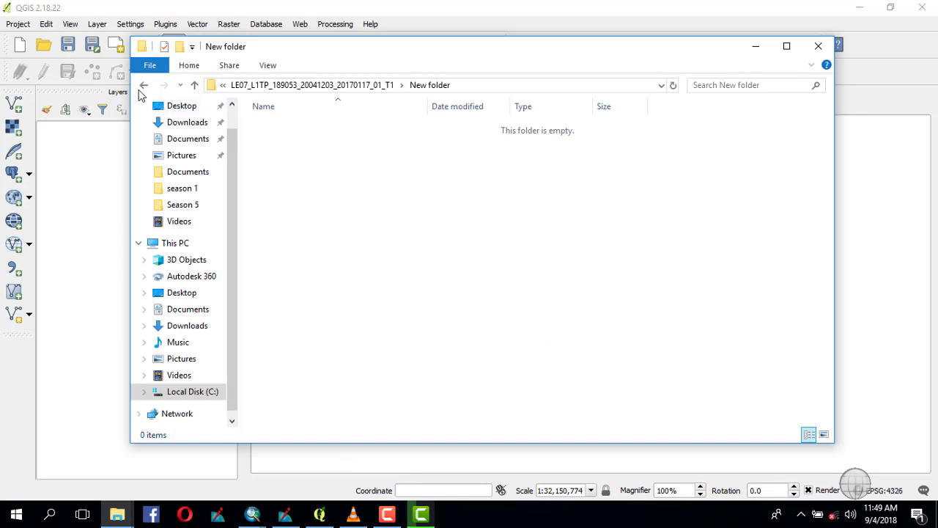
click(144, 85)
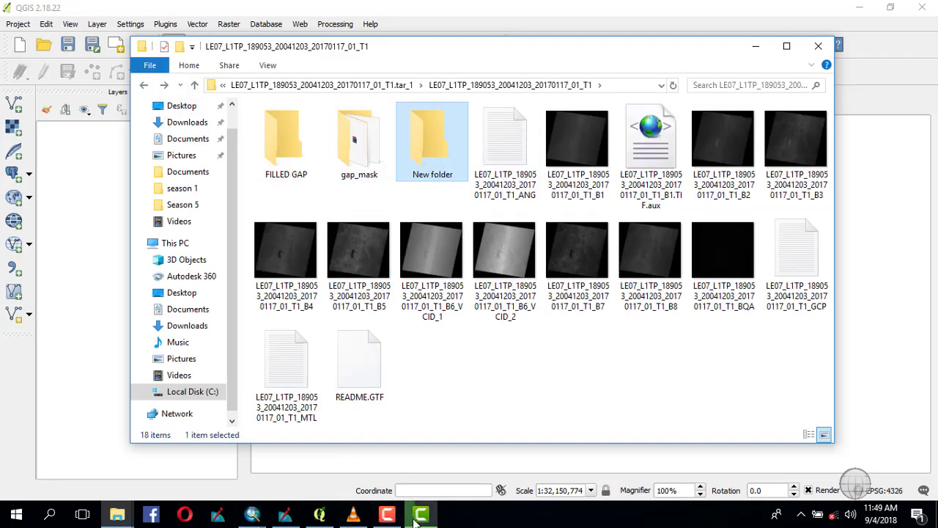
mouse_move(415, 519)
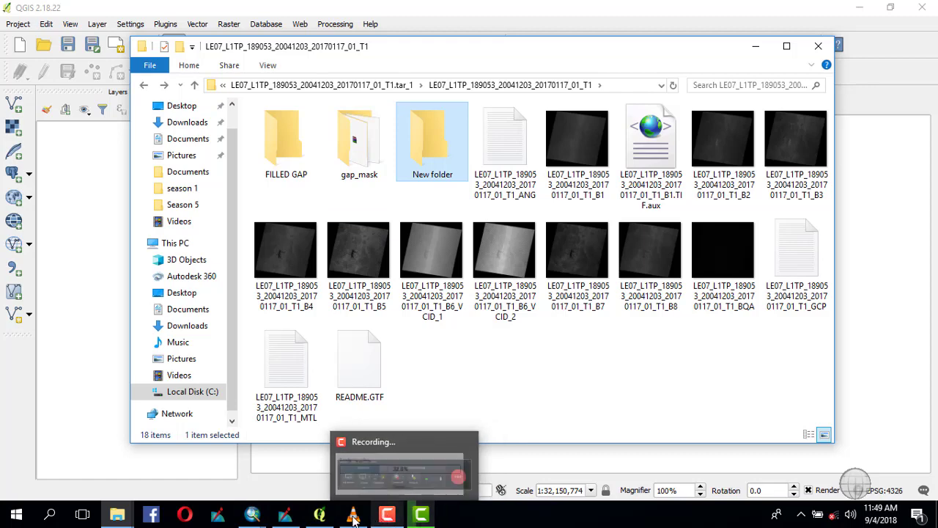
click(319, 516)
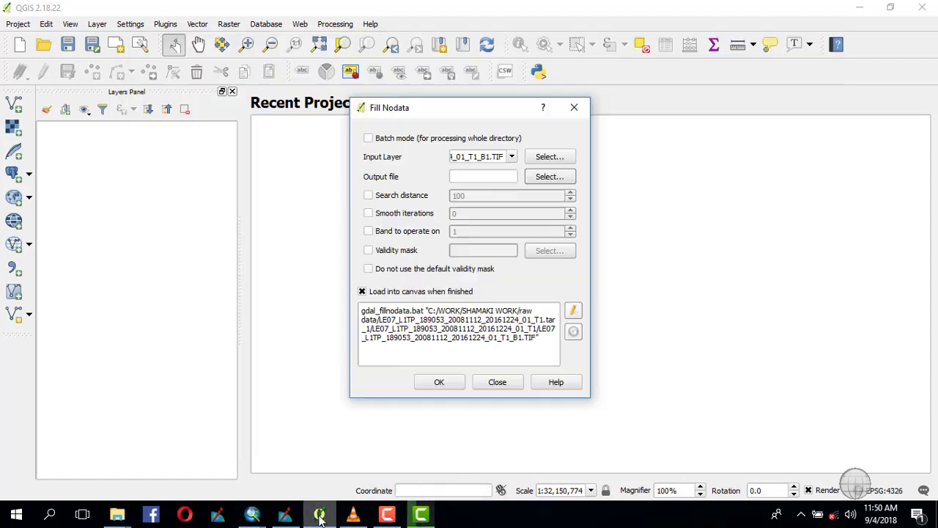
Save the Fill nodata output as B1.tif in FILLED GAP, replacing the old BAND 2 name
click(549, 177)
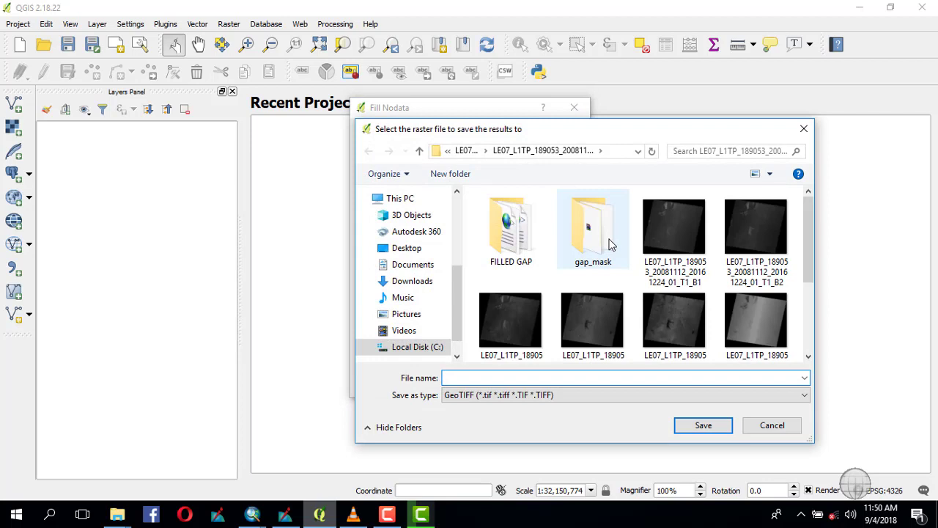
scroll(607, 257, down, 2)
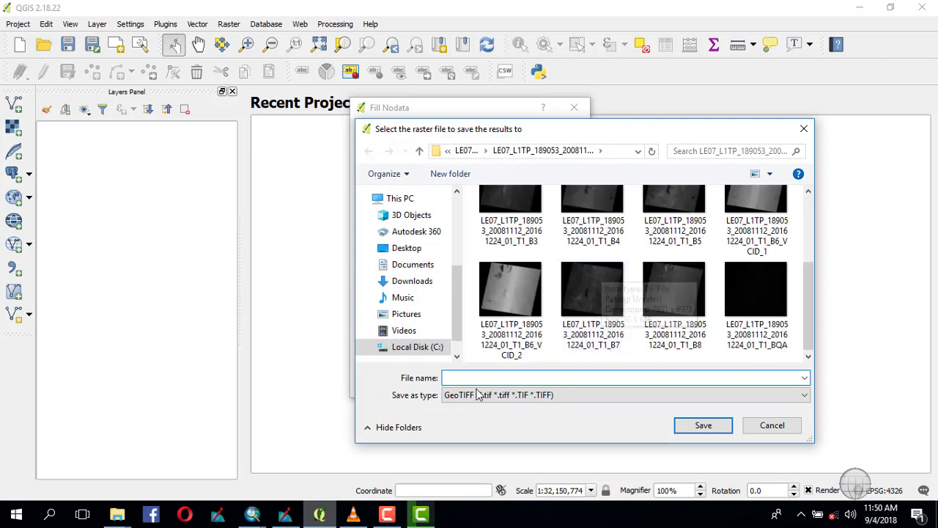
scroll(511, 267, up, 2)
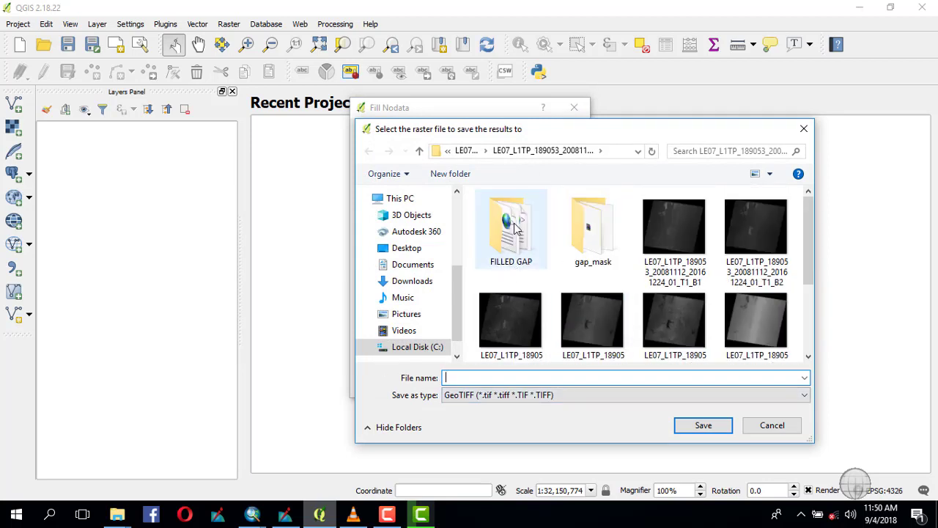
click(473, 381)
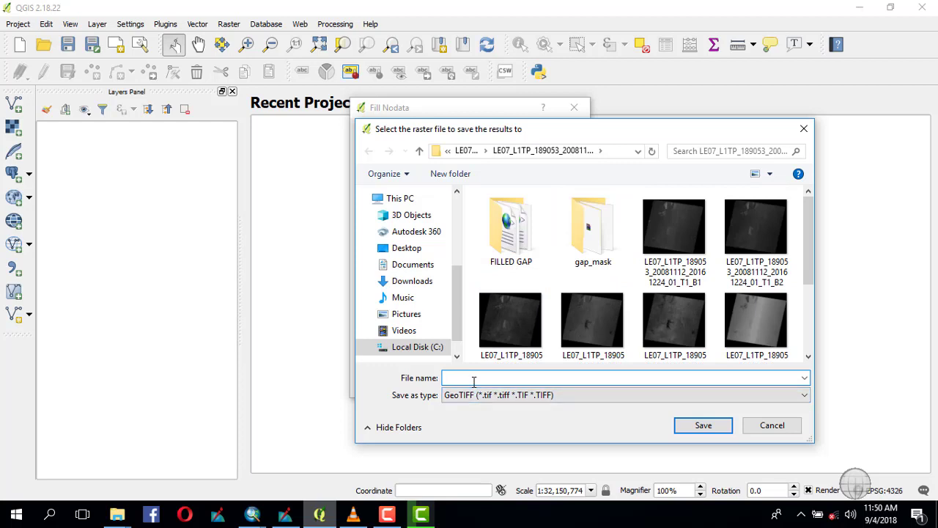
click(516, 235)
double_click(525, 246)
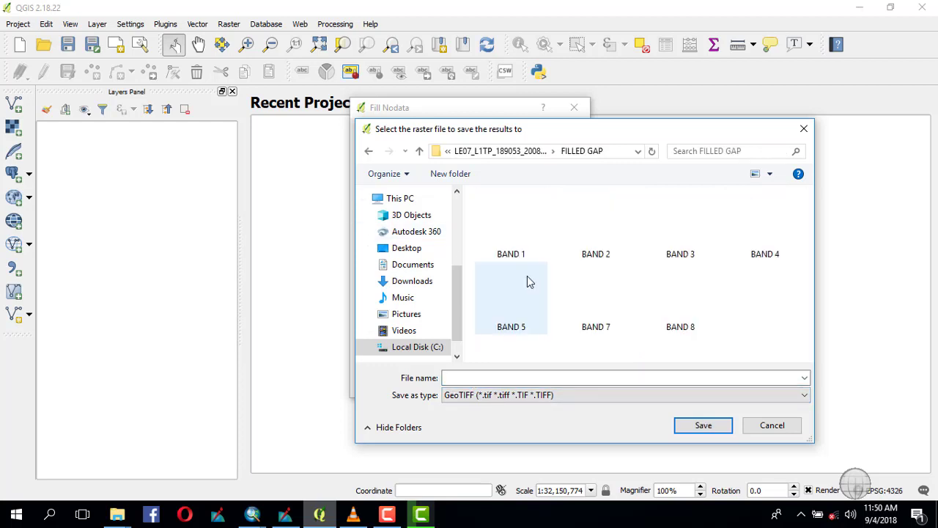
key(Right)
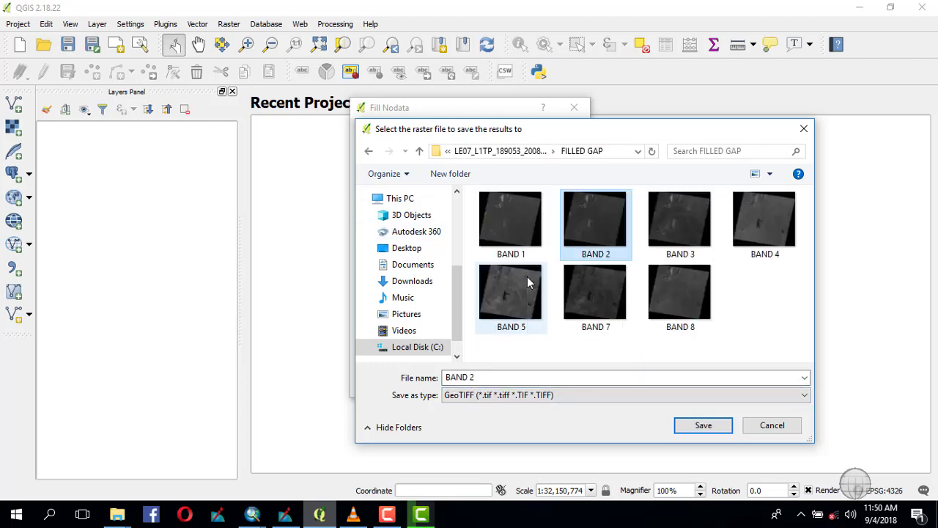
drag(486, 376, 389, 394)
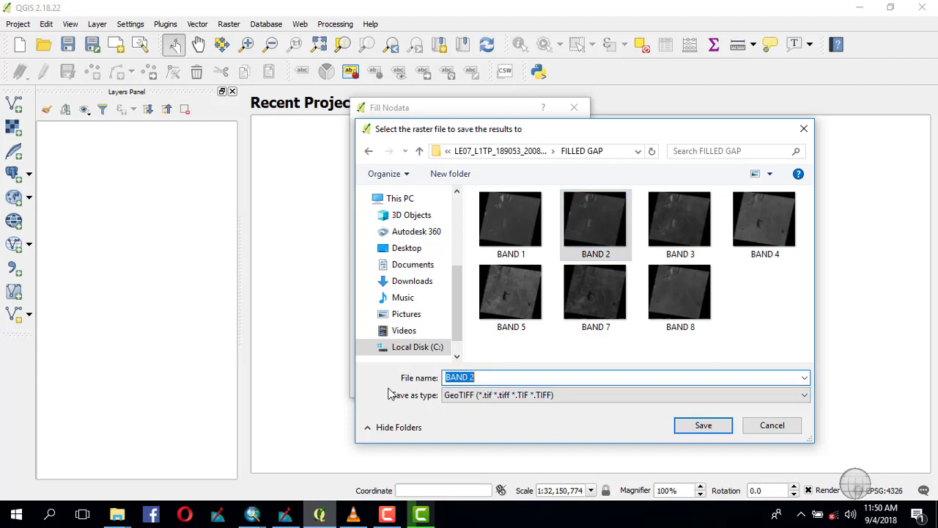
text(B1)
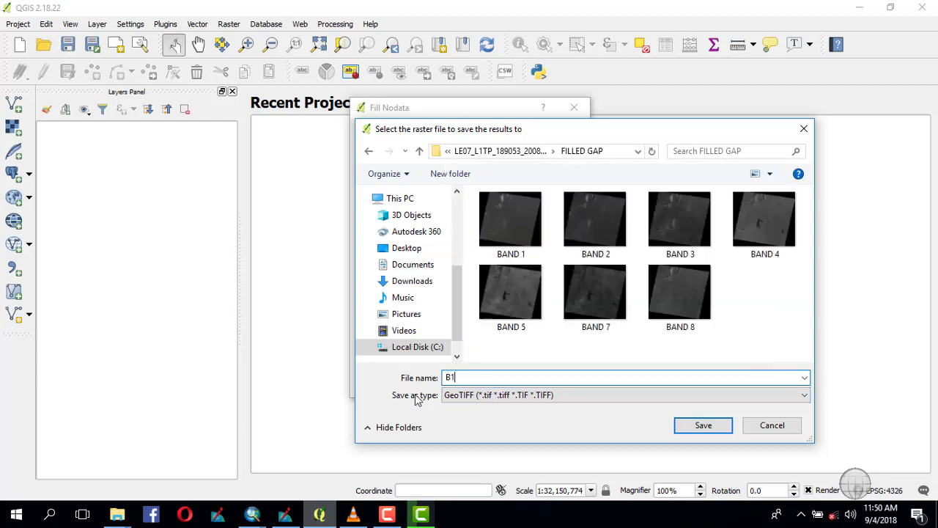
click(703, 426)
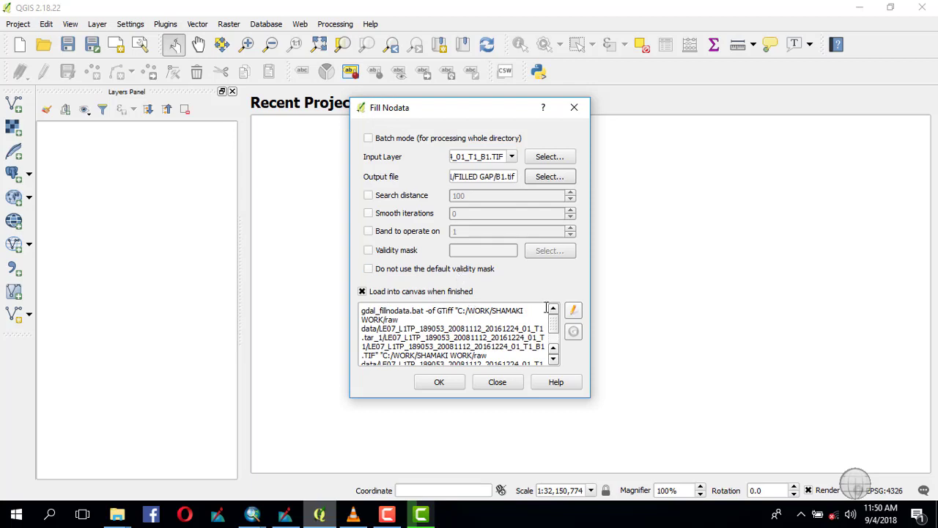
Use the GM_B1 file from gap_mask's first subfolder as the validity mask and start gap filling
click(368, 251)
click(555, 252)
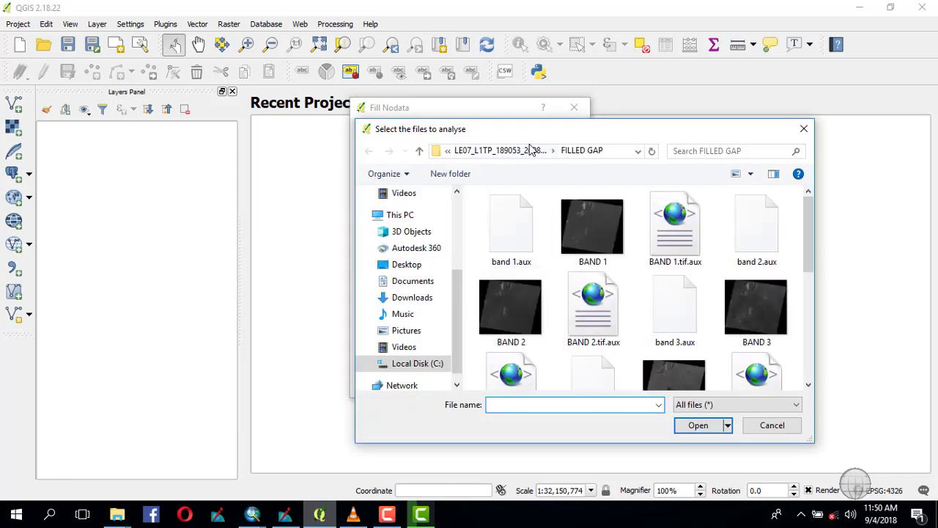
click(420, 151)
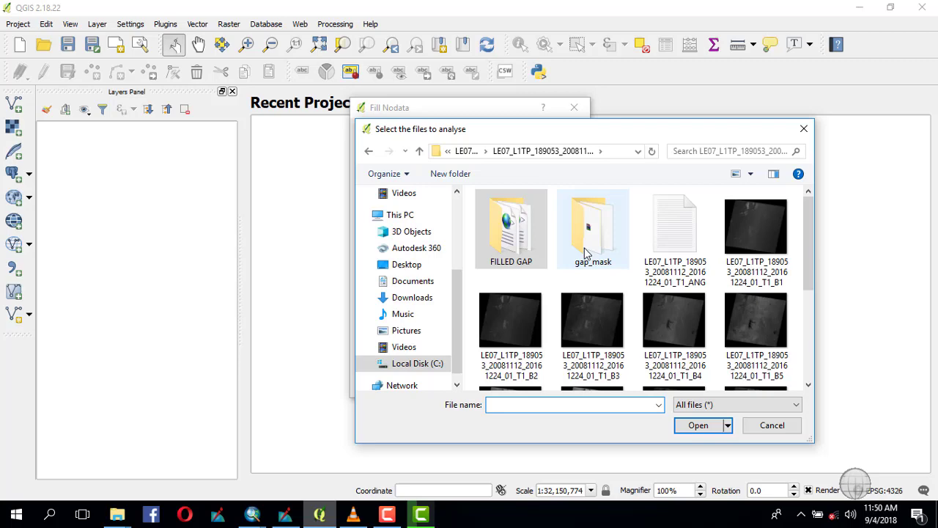
double_click(587, 253)
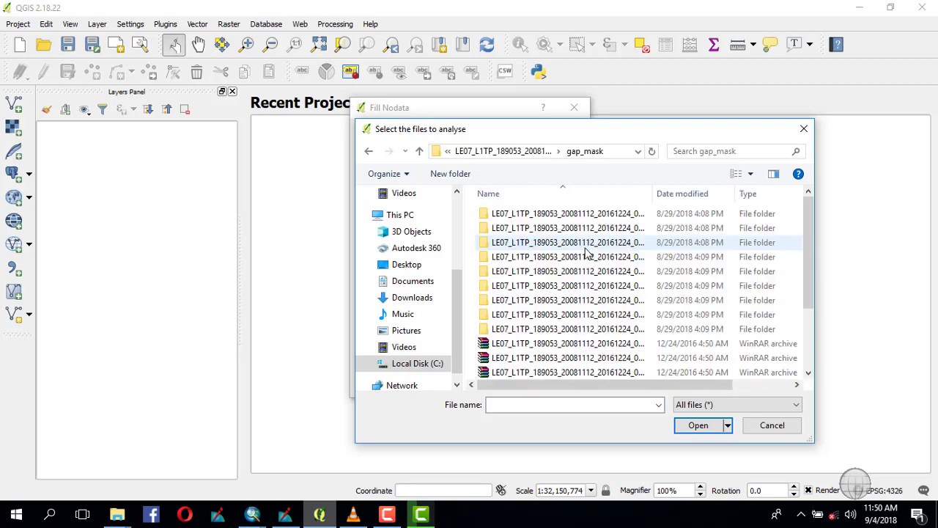
double_click(516, 214)
click(500, 262)
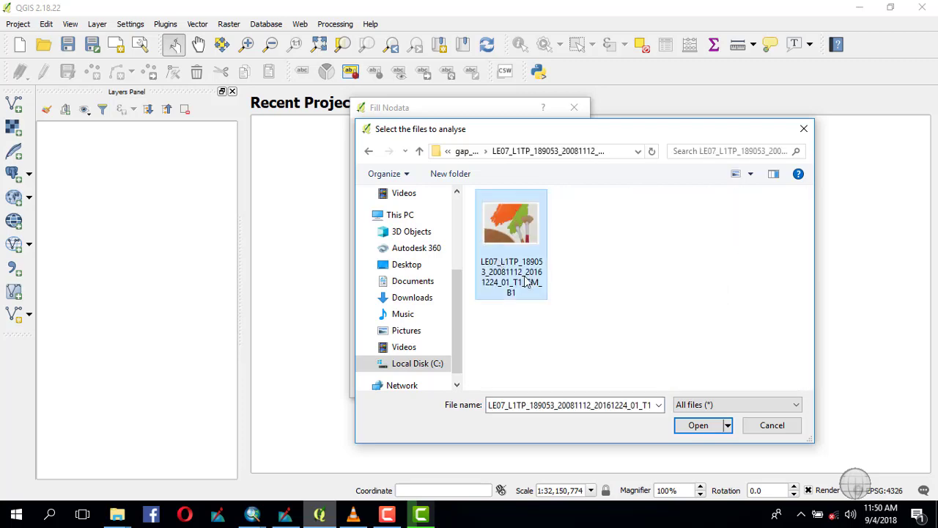
click(699, 426)
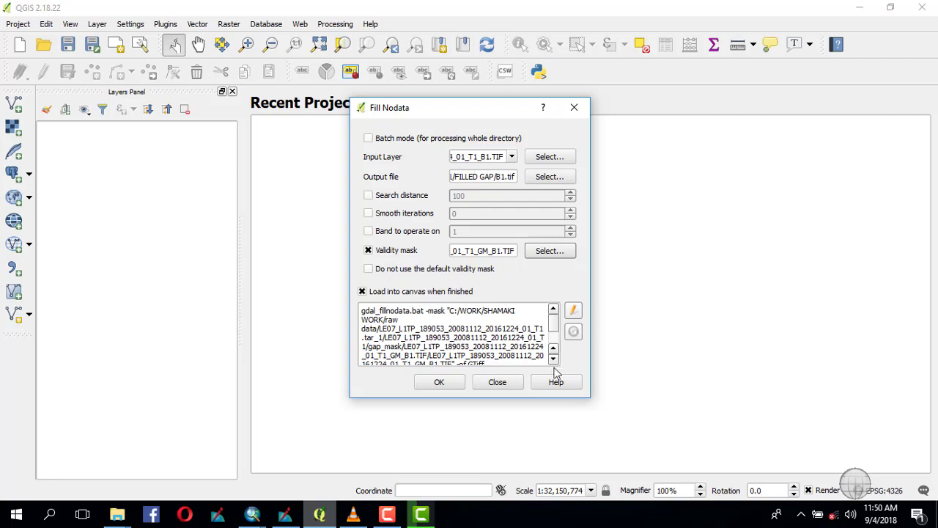
click(443, 387)
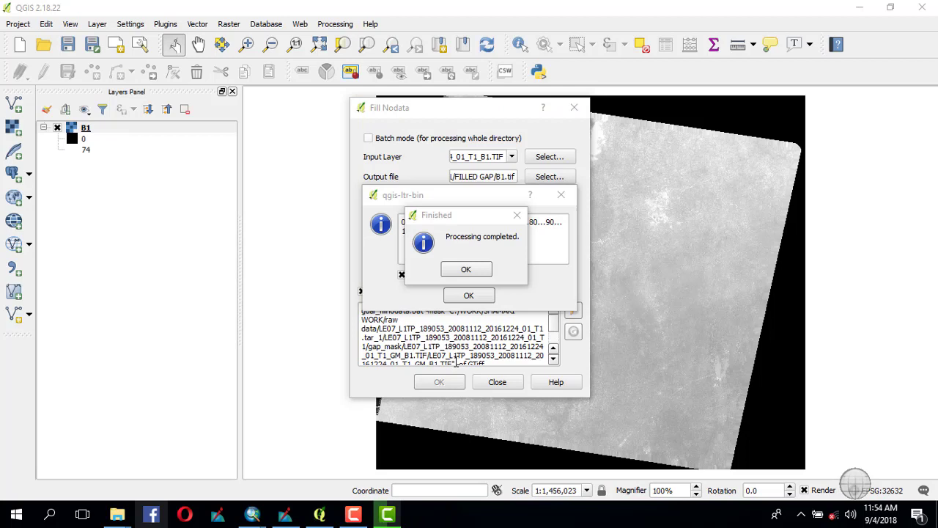
Dismiss the Processing completed message and the qgis-ltr-bin log window
click(466, 270)
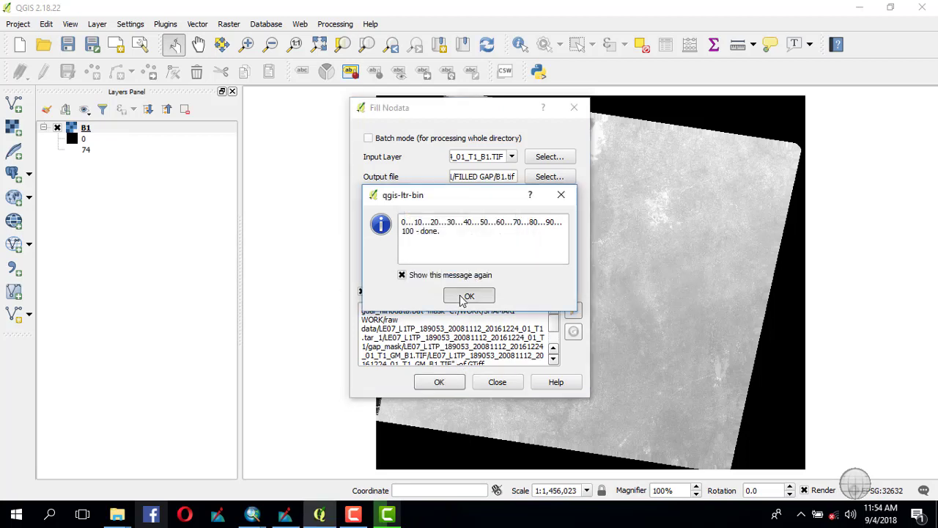
click(468, 294)
Close the Fill nodata dialog, then zoom and pan around the gap-filled B1 raster
click(574, 107)
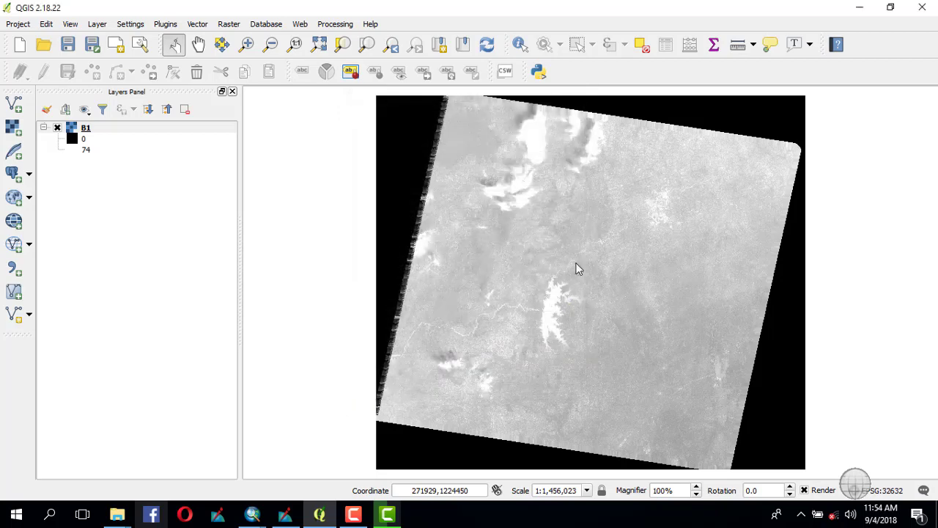
scroll(594, 281, up, 5)
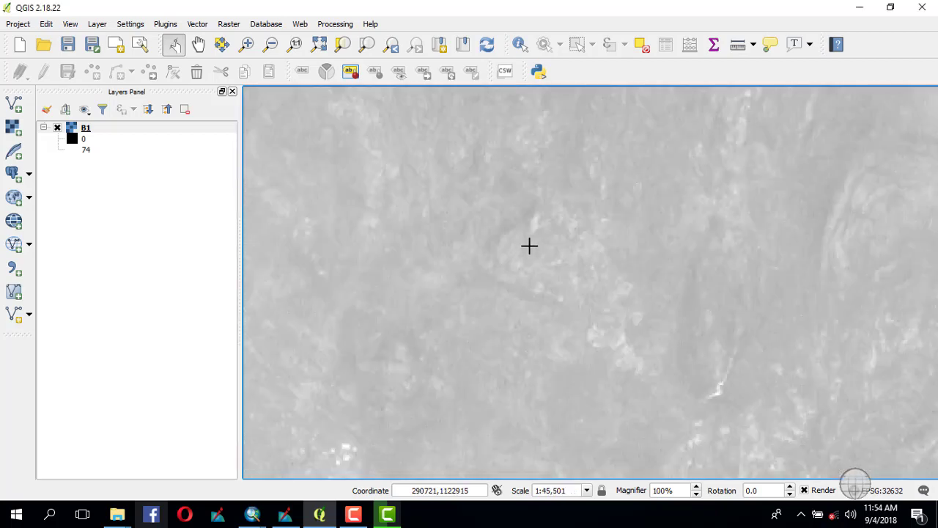
scroll(529, 246, down, 3)
scroll(506, 287, down, 5)
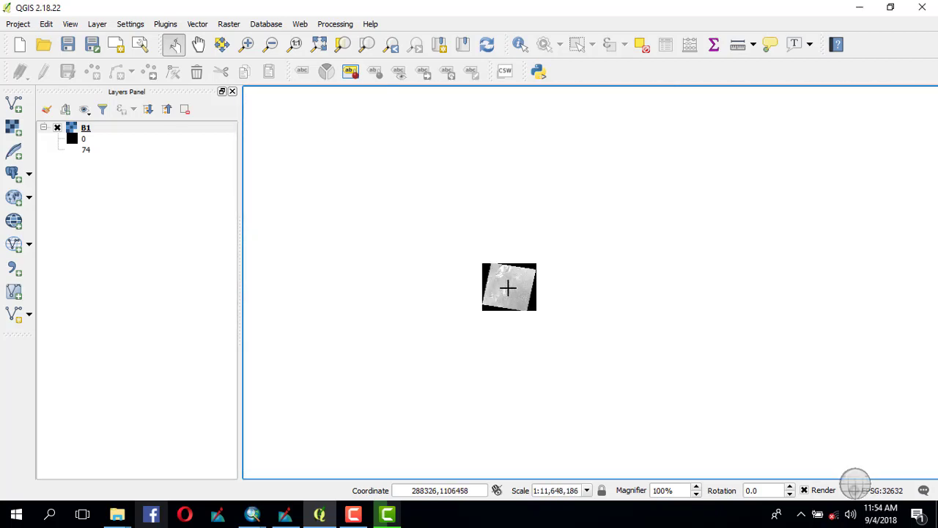
scroll(494, 272, up, 7)
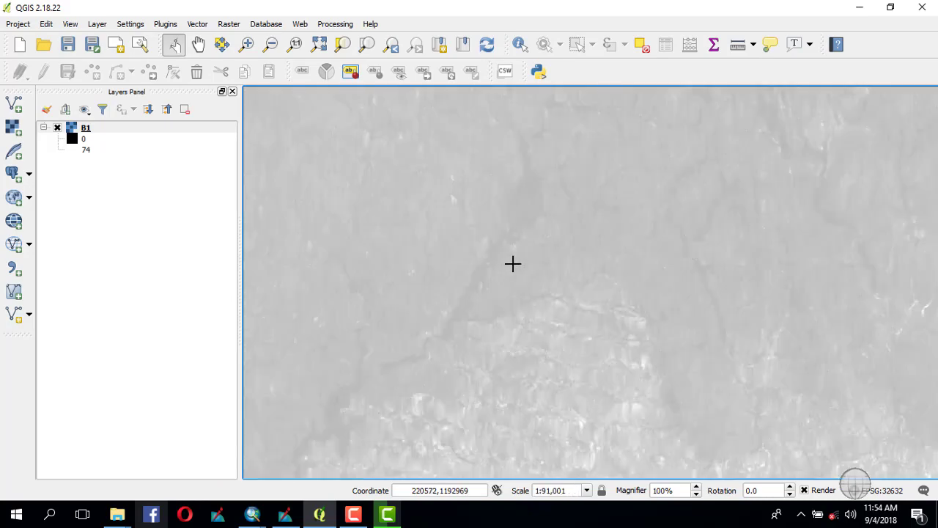
scroll(512, 264, down, 4)
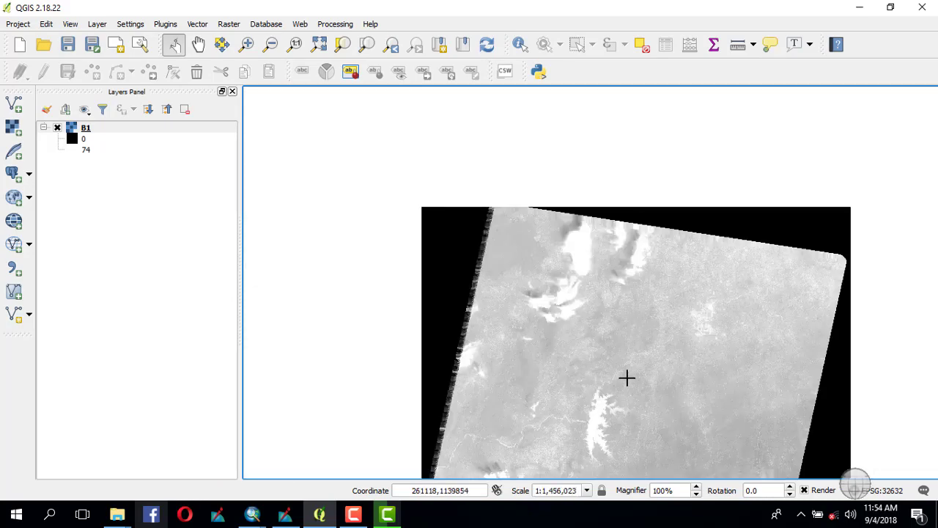
drag(584, 285, 491, 341)
scroll(490, 386, up, 3)
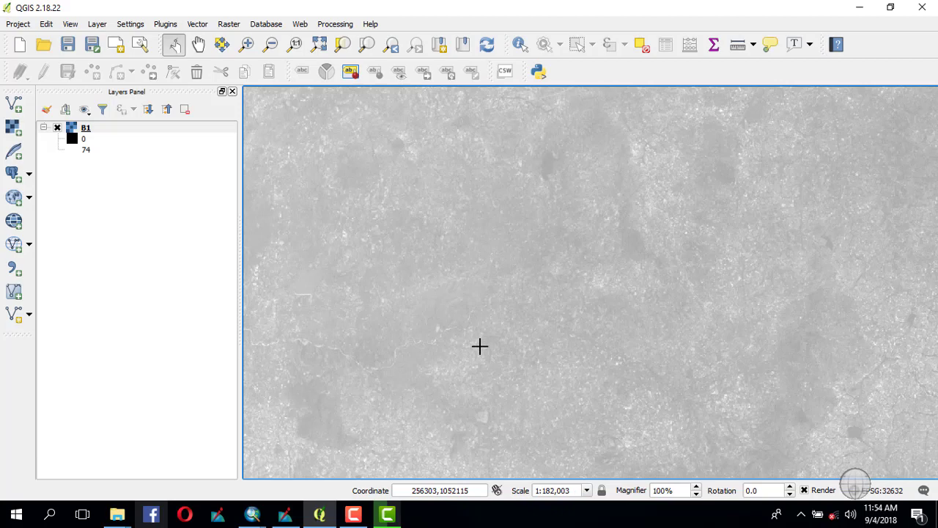
scroll(488, 328, down, 2)
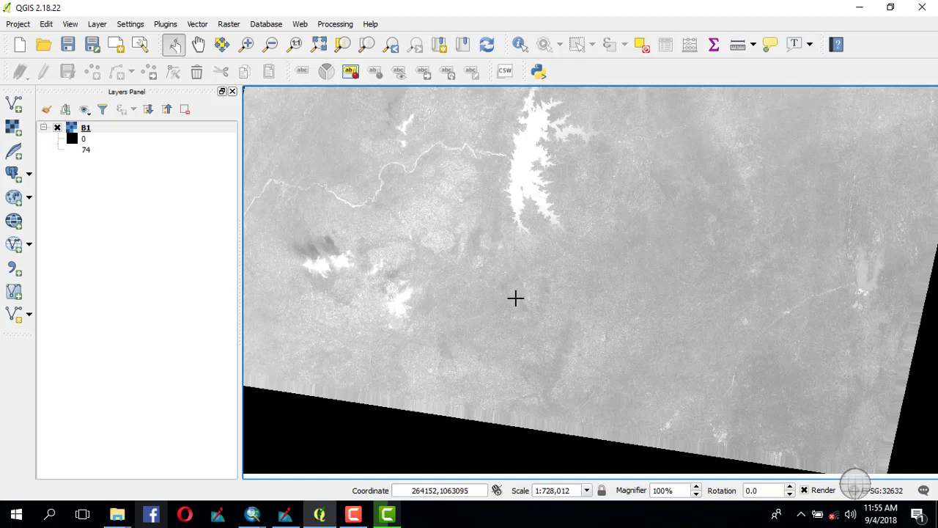
scroll(521, 317, down, 2)
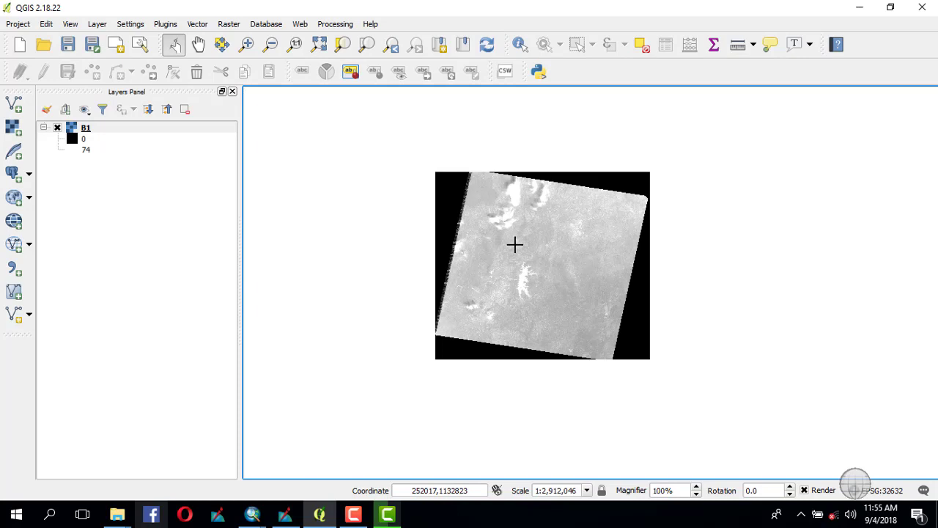